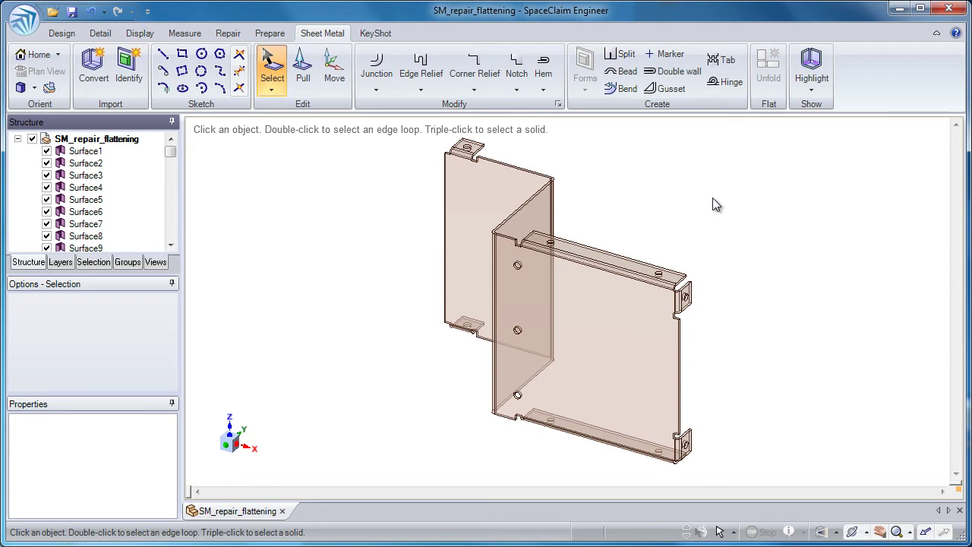
Show the bracket in isometric view and inspect Surface92, the last of its separate surfaces
{"action": "key", "text": "h"}
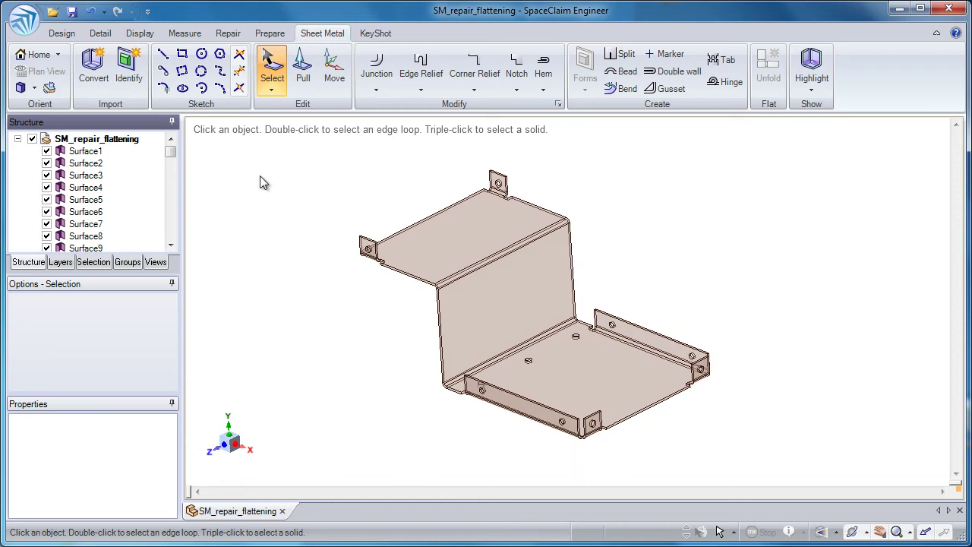
{"action": "left_click_drag", "start_coordinate": [176, 151], "coordinate": [178, 245]}
{"action": "left_click", "coordinate": [109, 236]}
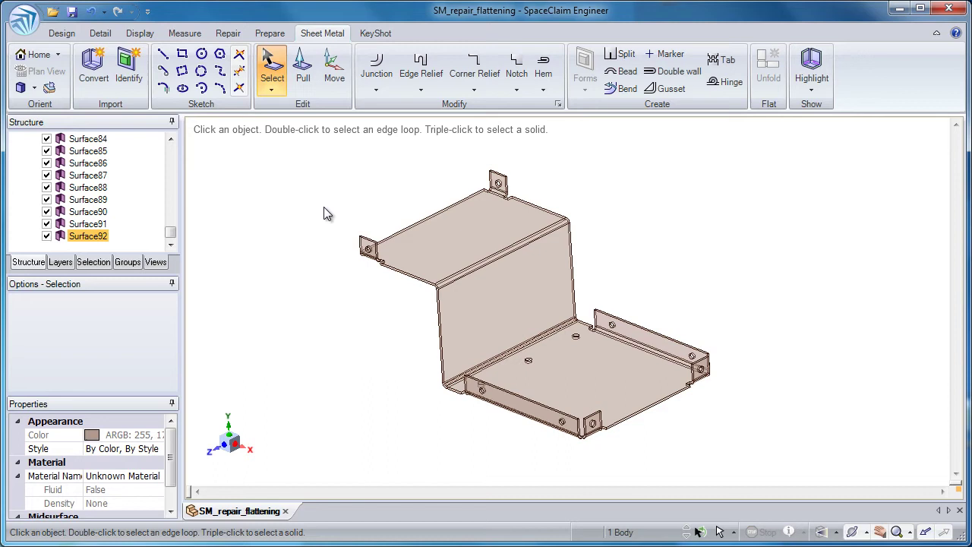
{"action": "left_click", "coordinate": [325, 213]}
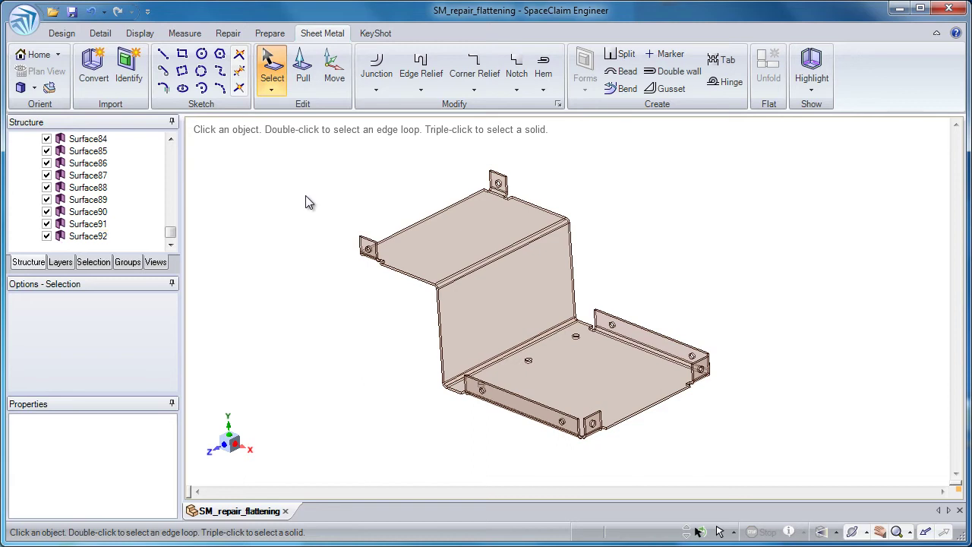
Stitch the bracket's 92 separate surfaces into one Solid using Repair > Stitch
{"action": "left_click", "coordinate": [223, 38]}
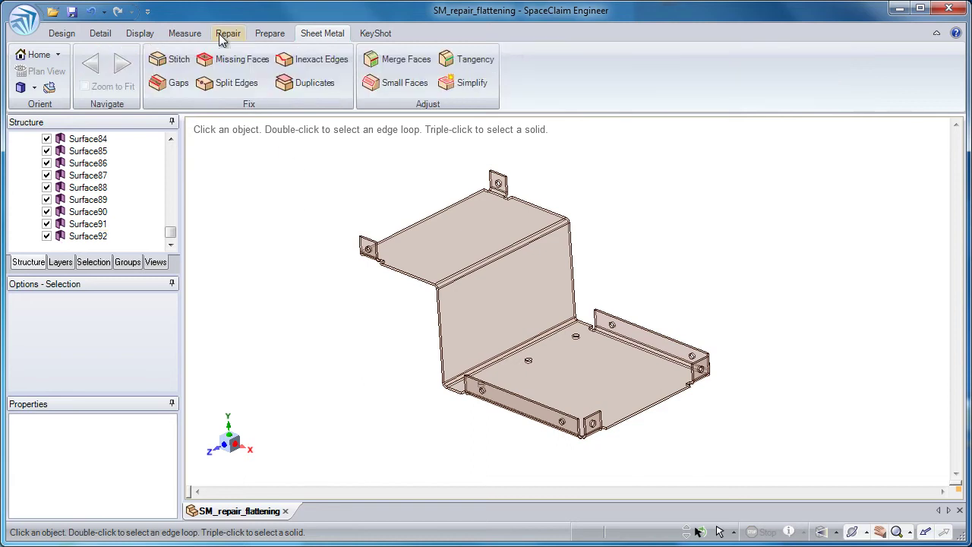
{"action": "left_click", "coordinate": [179, 61]}
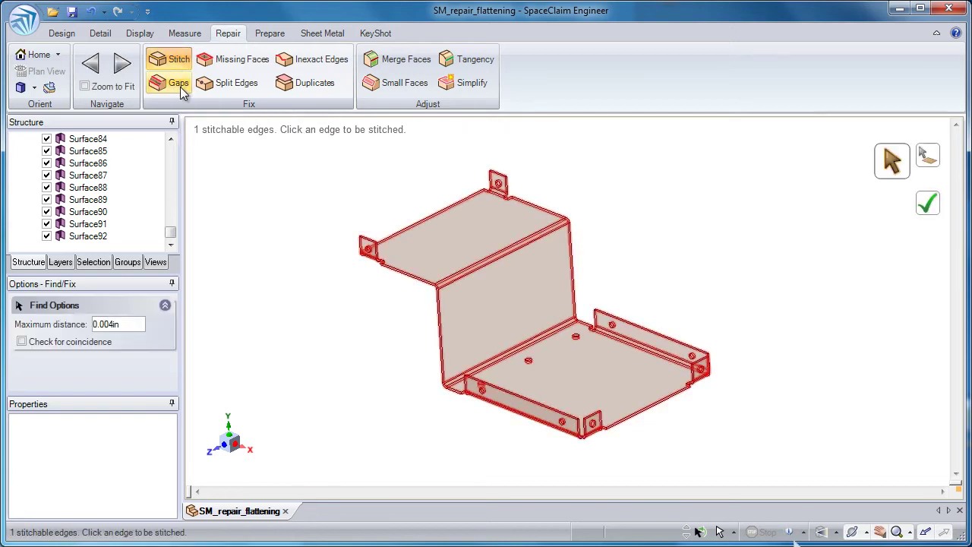
{"action": "left_click", "coordinate": [366, 247]}
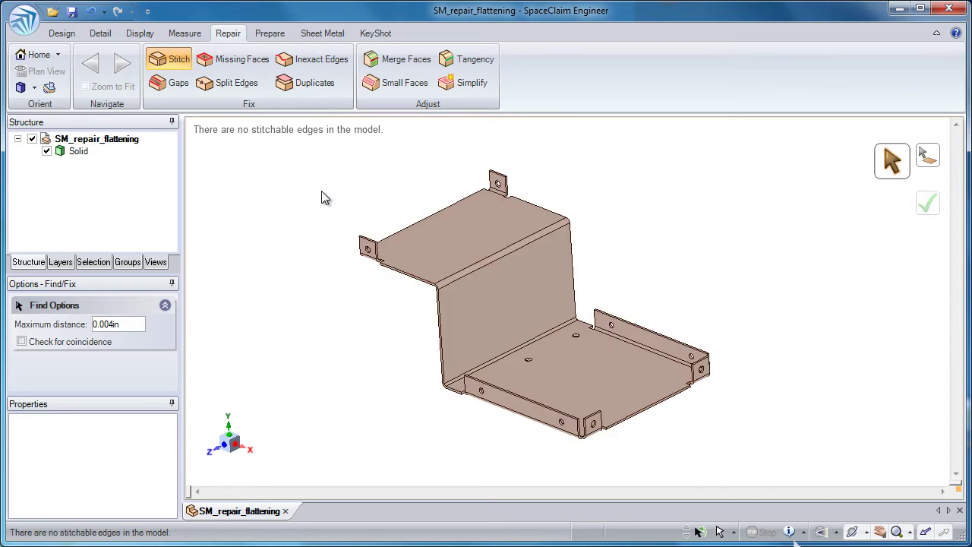
Convert the bracket to sheet metal with the top face as reference, then inspect it
{"action": "left_click", "coordinate": [307, 35]}
{"action": "left_click", "coordinate": [93, 68]}
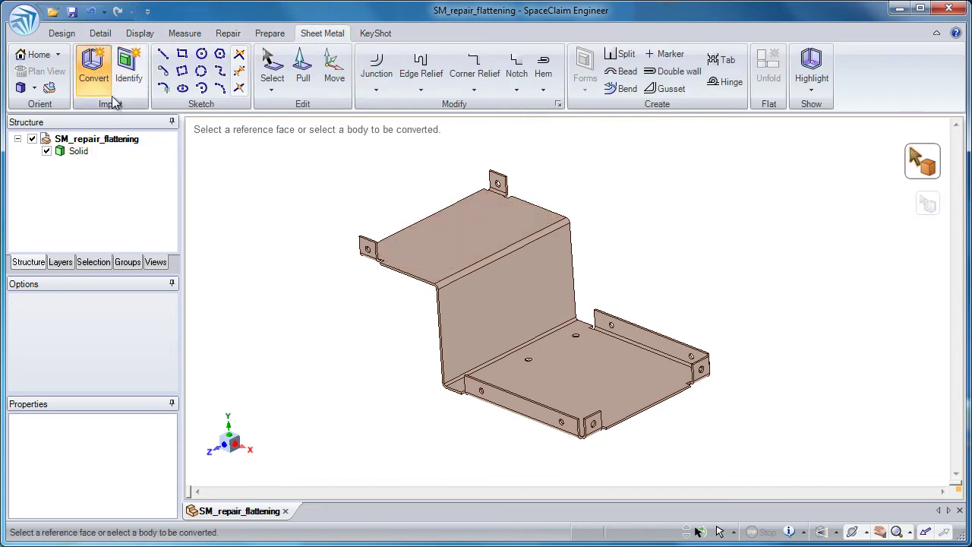
{"action": "left_click", "coordinate": [516, 238]}
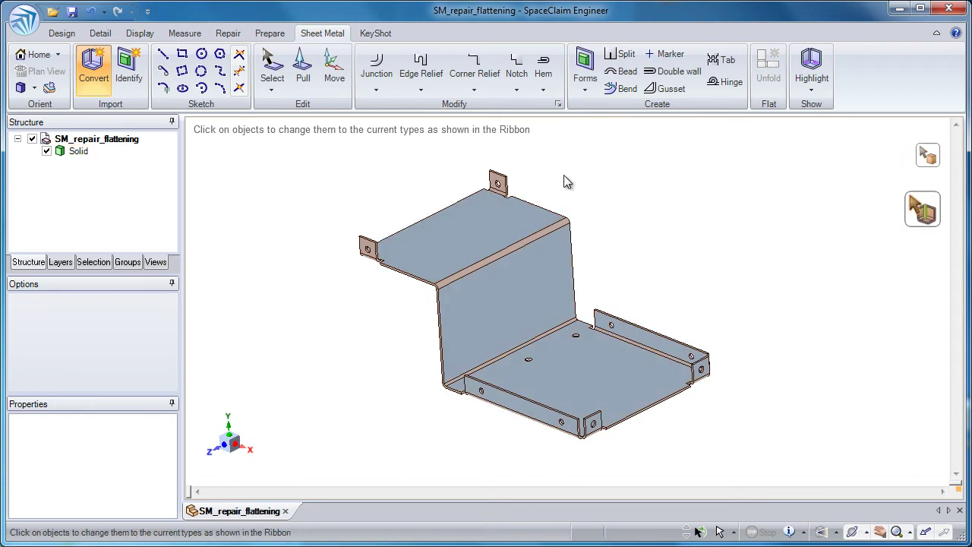
{"action": "key", "text": "s"}
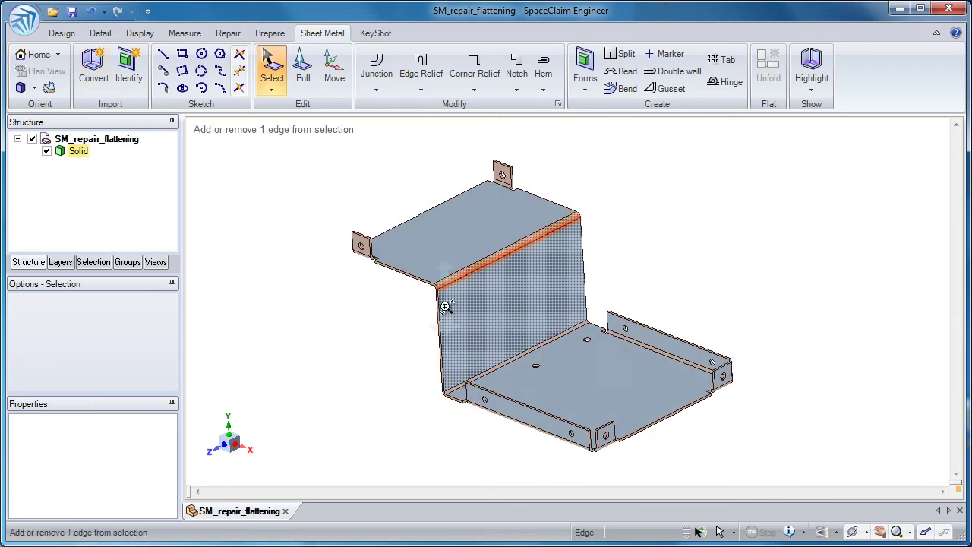
{"action": "scroll", "coordinate": [444, 298], "scroll_direction": "up", "scroll_amount": 6}
{"action": "middle_click_drag", "start_coordinate": [427, 297], "coordinate": [382, 240]}
{"action": "scroll", "coordinate": [382, 240], "scroll_direction": "down", "scroll_amount": 3}
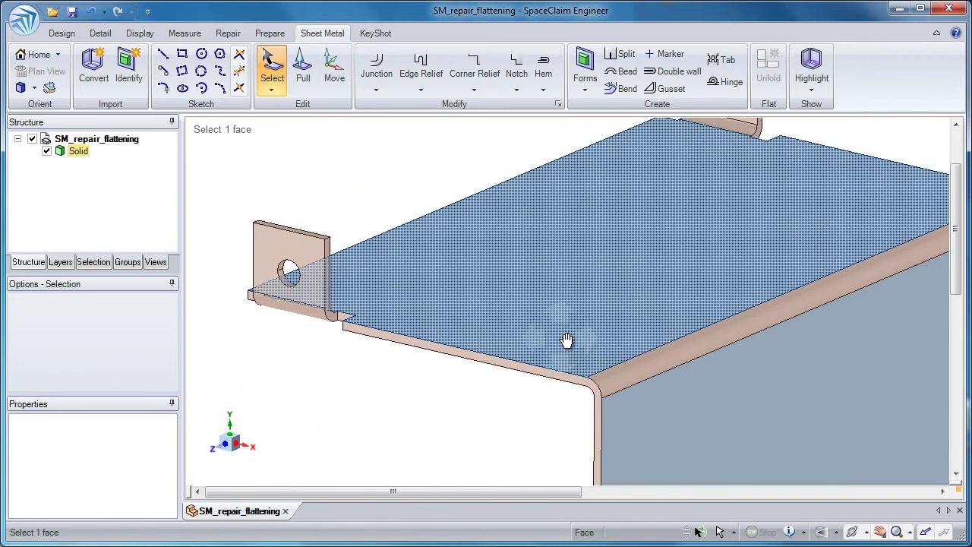
{"action": "middle_click_drag", "start_coordinate": [461, 334], "coordinate": [382, 271]}
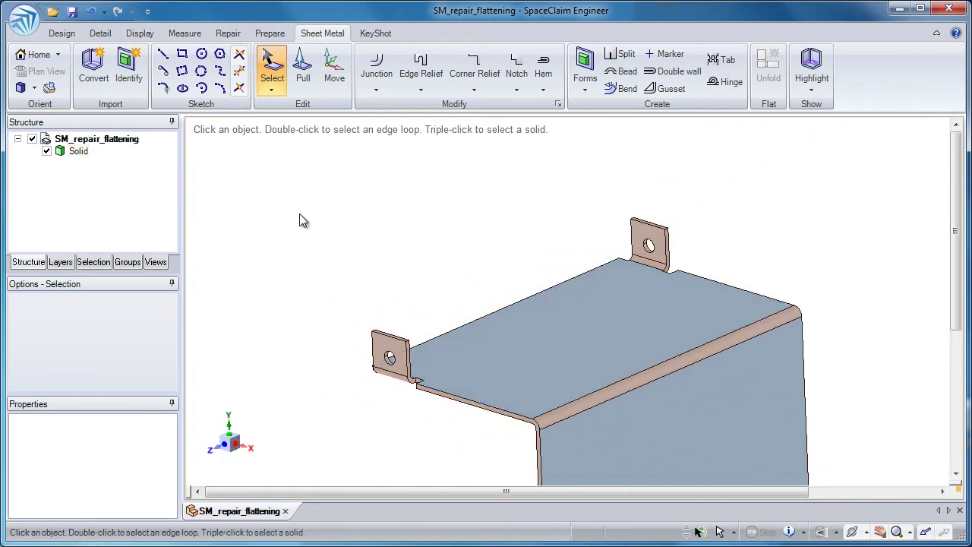
Undo the sheet-metal conversion and check a bend face, which has a 0.125in radius
{"action": "left_click", "coordinate": [64, 34]}
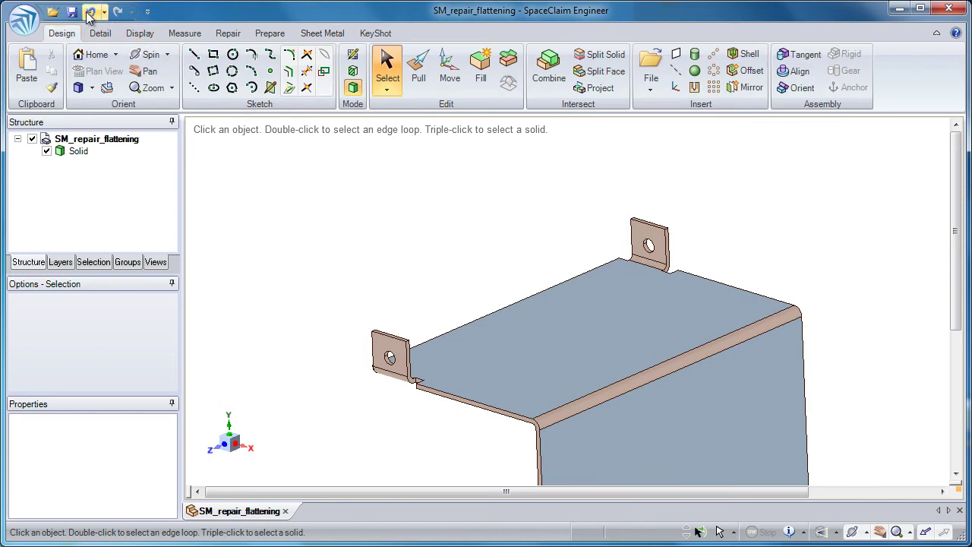
{"action": "left_click", "coordinate": [89, 14]}
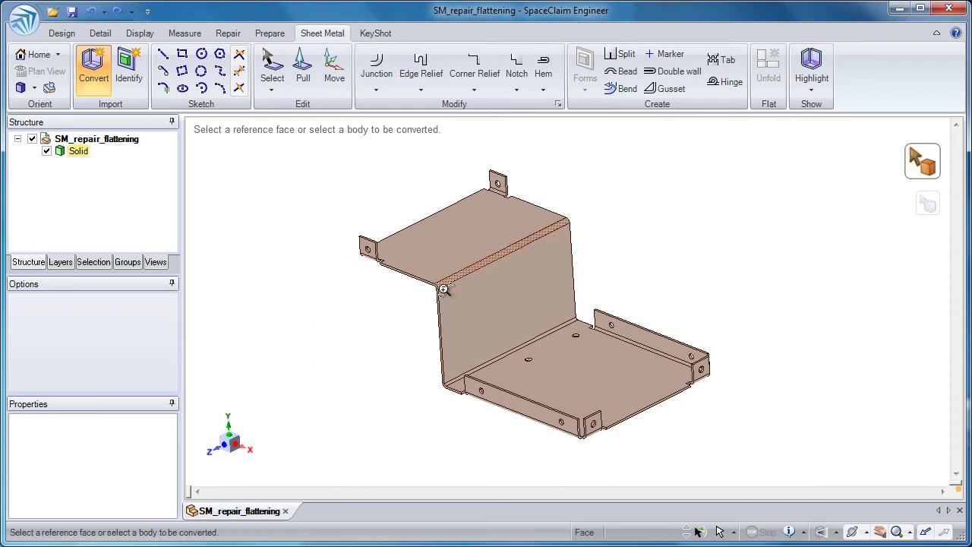
{"action": "scroll", "coordinate": [462, 407], "scroll_direction": "up", "scroll_amount": 3}
{"action": "scroll", "coordinate": [462, 408], "scroll_direction": "up", "scroll_amount": 2}
{"action": "key", "text": "s"}
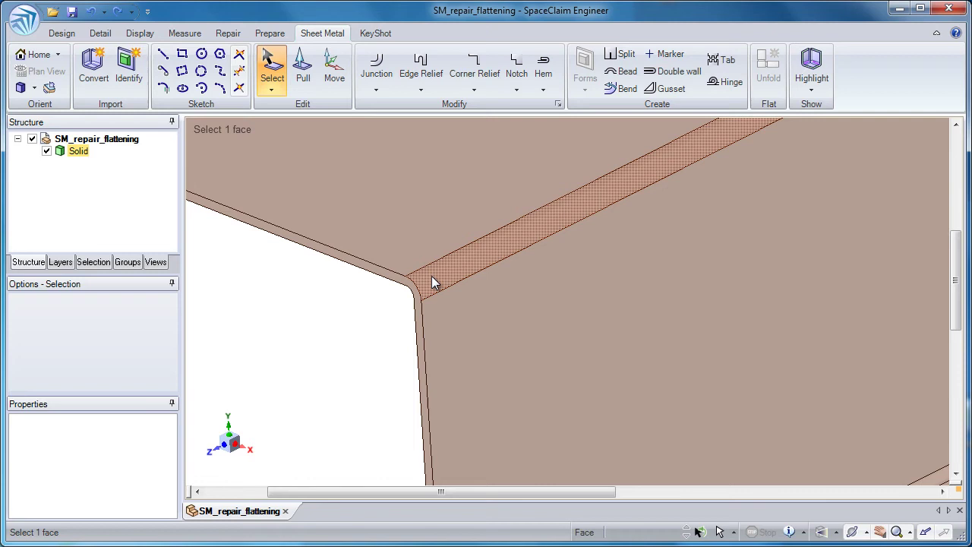
{"action": "left_click", "coordinate": [433, 284]}
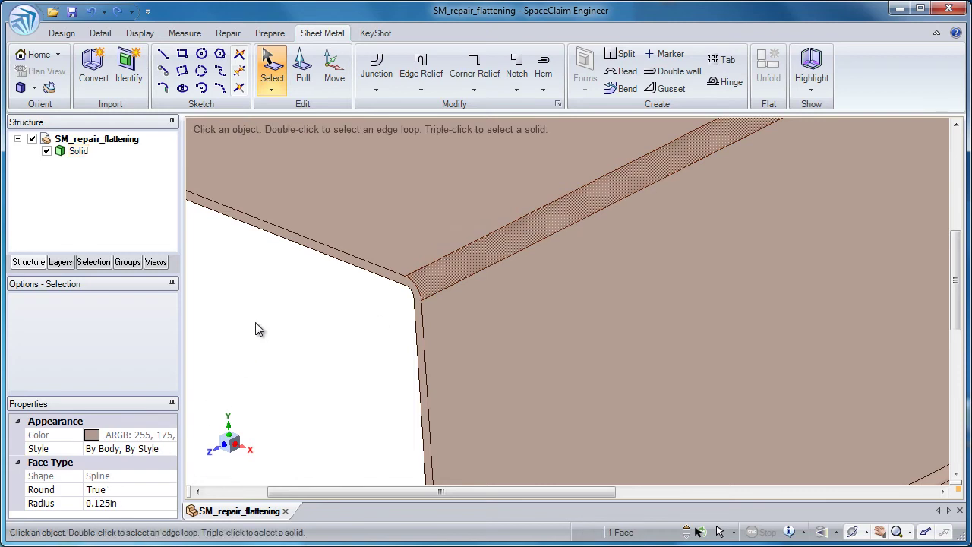
{"action": "scroll", "coordinate": [456, 392], "scroll_direction": "down", "scroll_amount": 3}
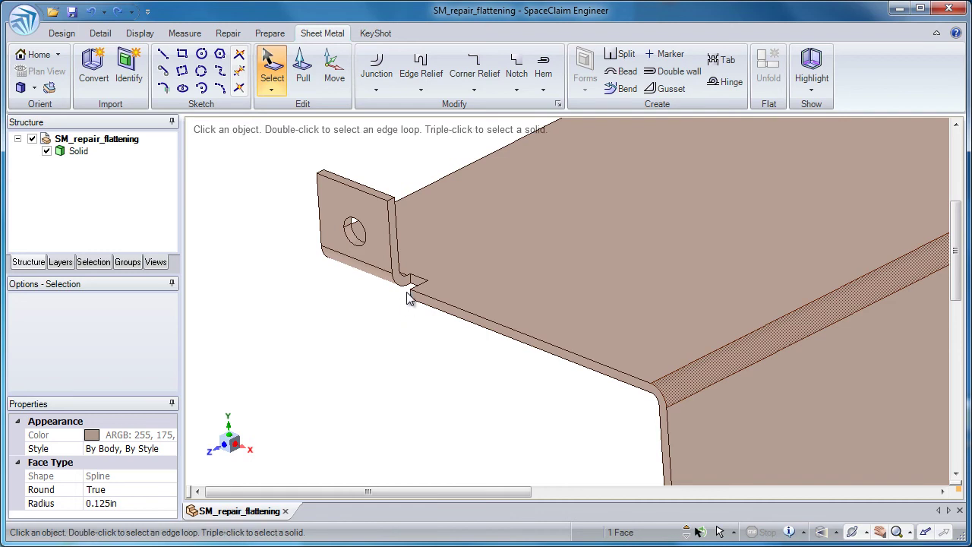
{"action": "scroll", "coordinate": [410, 291], "scroll_direction": "up", "scroll_amount": 3}
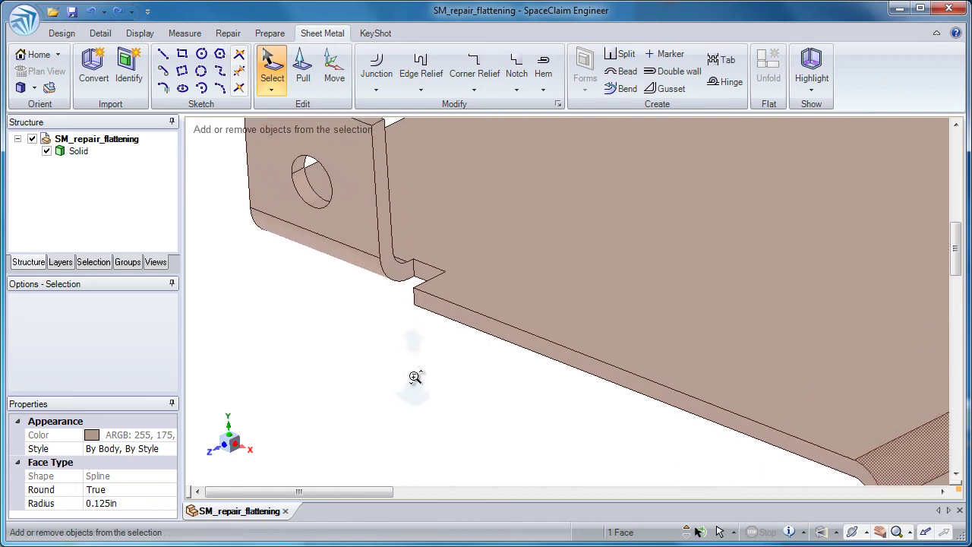
Measure the tab edges: the side edge is 0.063in and the top edge 0.060in
{"action": "left_click", "coordinate": [420, 302]}
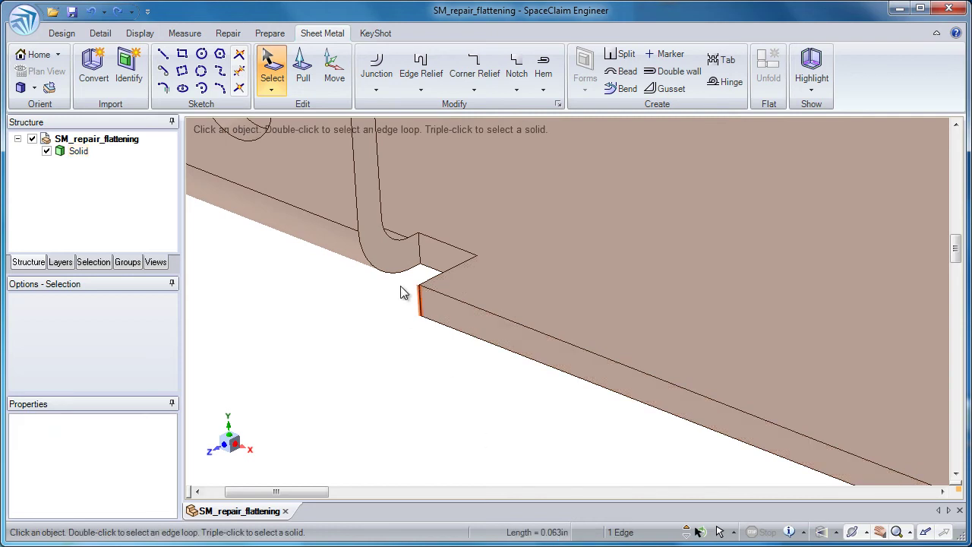
{"action": "mouse_move", "coordinate": [382, 184]}
{"action": "middle_mouse_down", "text": "shift"}
{"action": "mouse_move", "coordinate": [395, 272]}
{"action": "mouse_move", "coordinate": [447, 408]}
{"action": "middle_mouse_up", "text": "shift"}
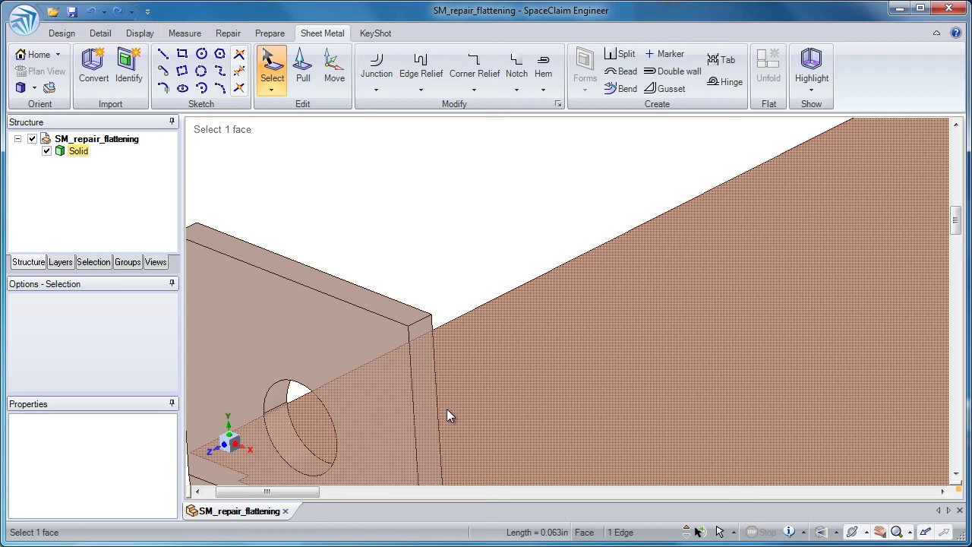
{"action": "left_click", "coordinate": [422, 325]}
{"action": "mouse_move", "coordinate": [491, 395]}
{"action": "middle_mouse_down", "text": "ctrl"}
{"action": "mouse_move", "coordinate": [455, 201]}
{"action": "mouse_move", "coordinate": [434, 265]}
{"action": "mouse_move", "coordinate": [371, 223]}
{"action": "mouse_move", "coordinate": [357, 190]}
{"action": "middle_mouse_up", "text": "ctrl"}
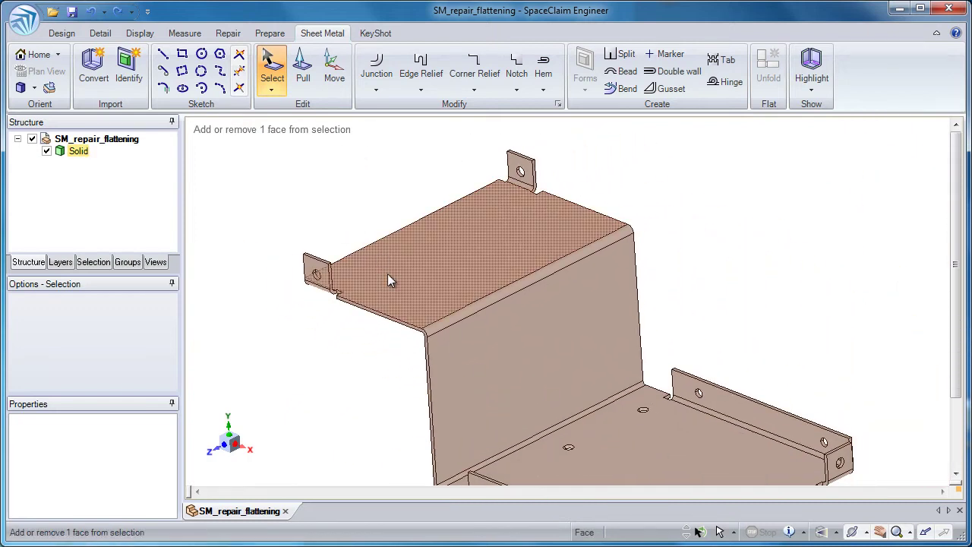
{"action": "mouse_move", "coordinate": [388, 277]}
{"action": "middle_mouse_down"}
{"action": "mouse_move", "coordinate": [369, 228]}
{"action": "mouse_move", "coordinate": [413, 269]}
{"action": "middle_mouse_up"}
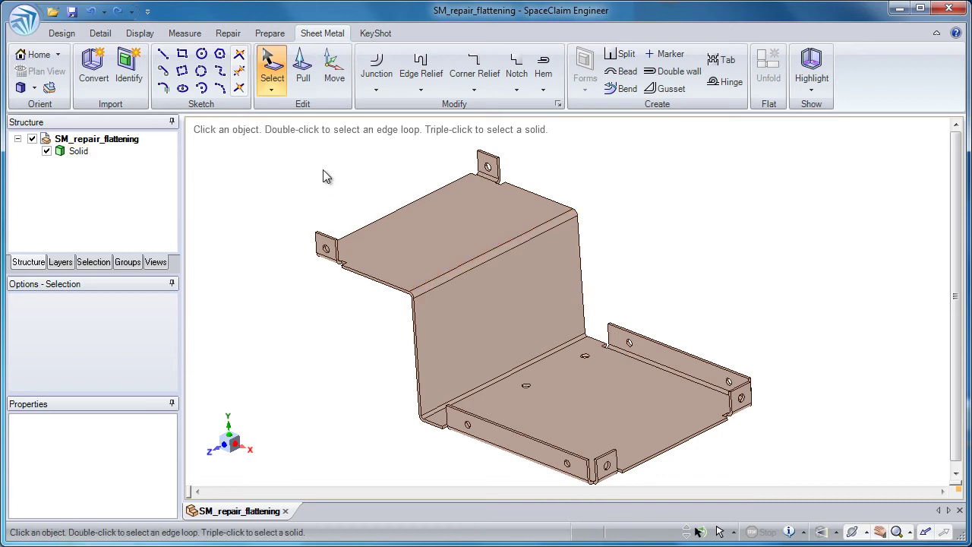
Simplify all 38 flagged faces on the bracket's bends, tabs and holes
{"action": "left_click", "coordinate": [229, 33]}
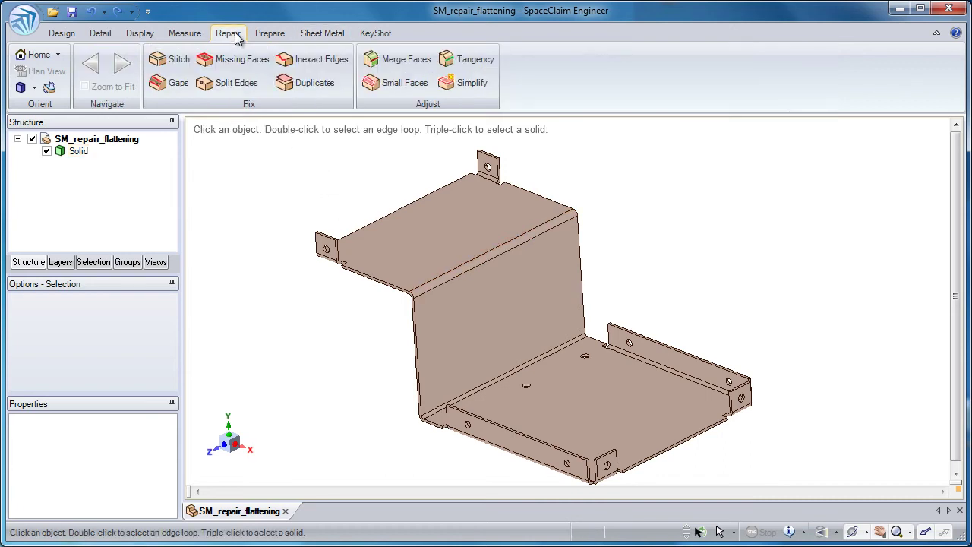
{"action": "left_click", "coordinate": [461, 86]}
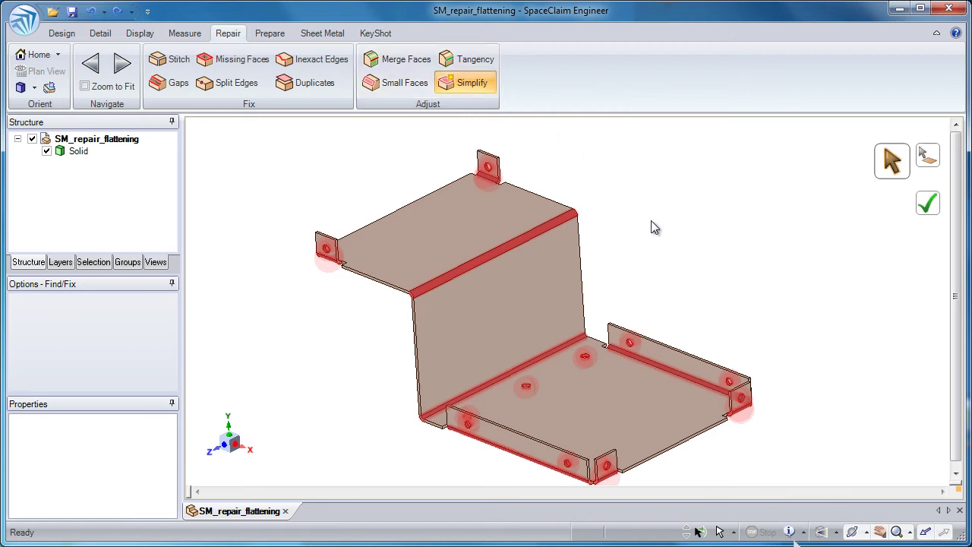
{"action": "mouse_move", "coordinate": [591, 224]}
{"action": "middle_mouse_down"}
{"action": "mouse_move", "coordinate": [586, 215]}
{"action": "mouse_move", "coordinate": [673, 177]}
{"action": "mouse_move", "coordinate": [582, 206]}
{"action": "mouse_move", "coordinate": [595, 207]}
{"action": "middle_mouse_up"}
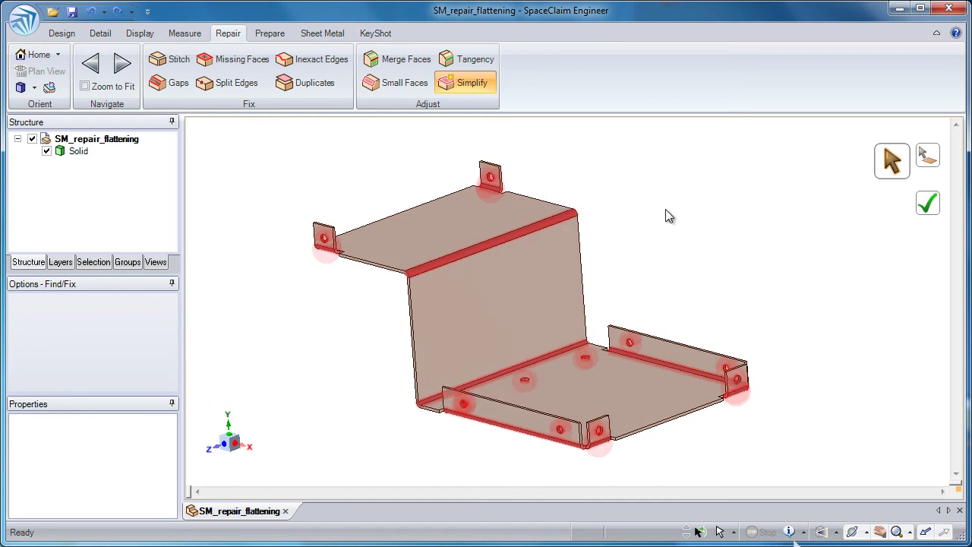
{"action": "left_click", "coordinate": [934, 212]}
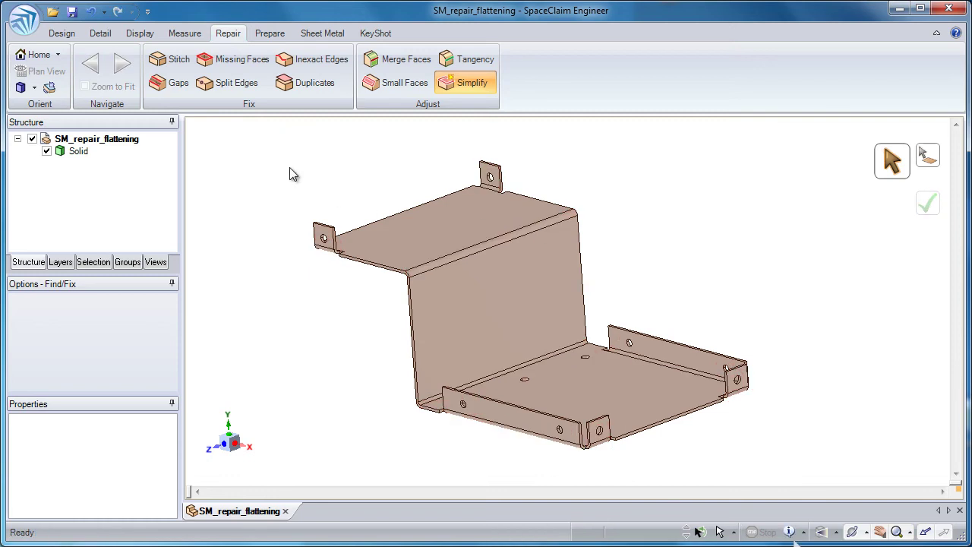
Chain-select the 17 connected faces from the top face and paste them as a new Surface body
{"action": "left_click", "coordinate": [67, 34]}
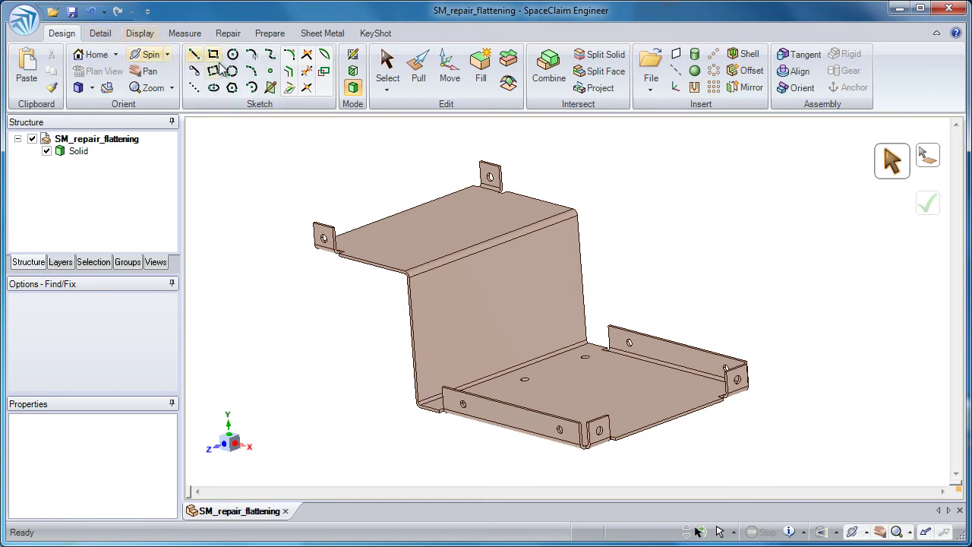
{"action": "left_click", "coordinate": [386, 67]}
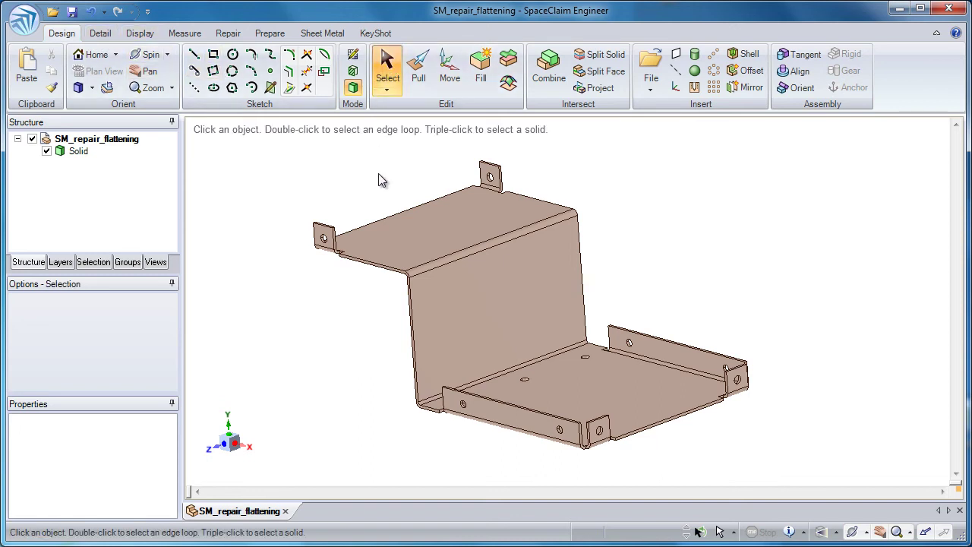
{"action": "left_click", "coordinate": [428, 239]}
{"action": "double_click", "coordinate": [428, 240]}
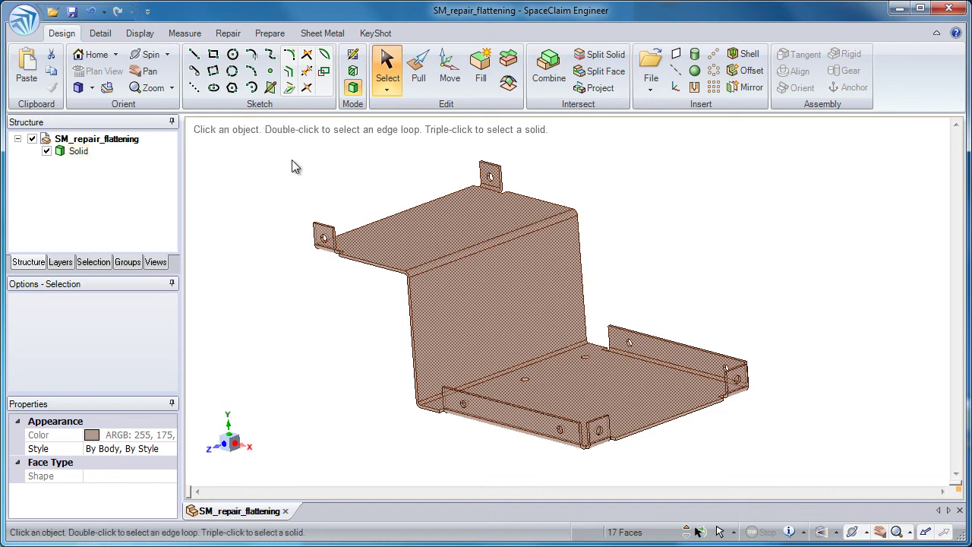
{"action": "left_click", "coordinate": [54, 69]}
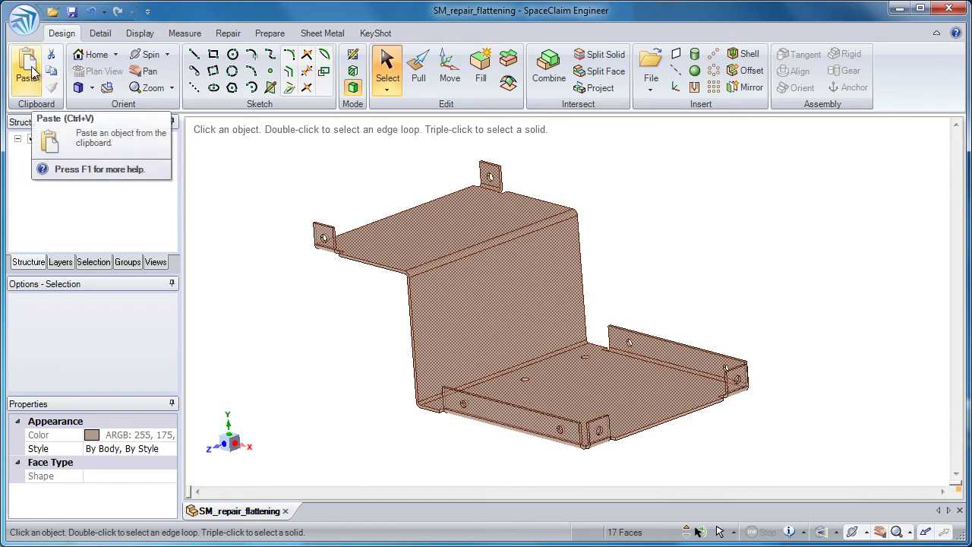
{"action": "left_click", "coordinate": [30, 73]}
Delete the original Solid body from the Structure tree
{"action": "left_click", "coordinate": [88, 165]}
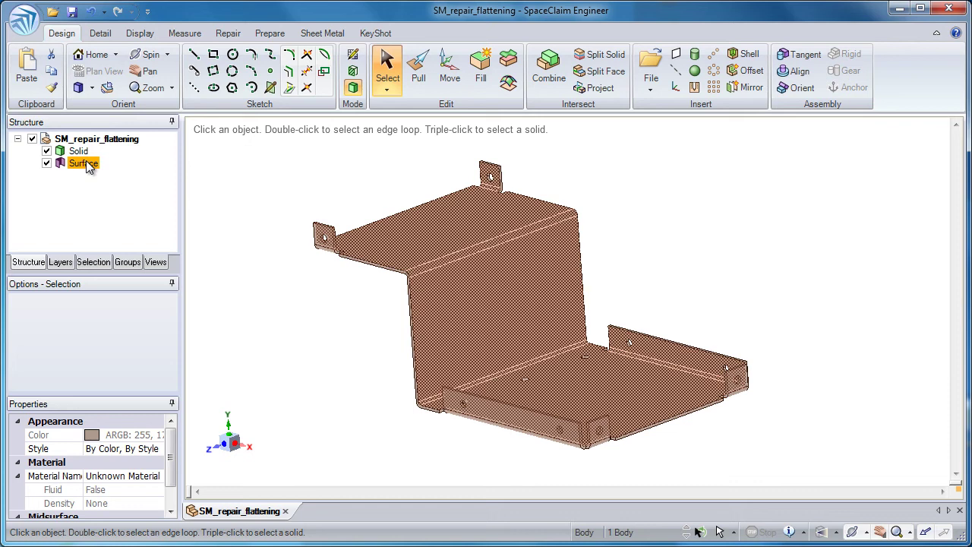
{"action": "left_click", "coordinate": [79, 152], "text": "ctrl"}
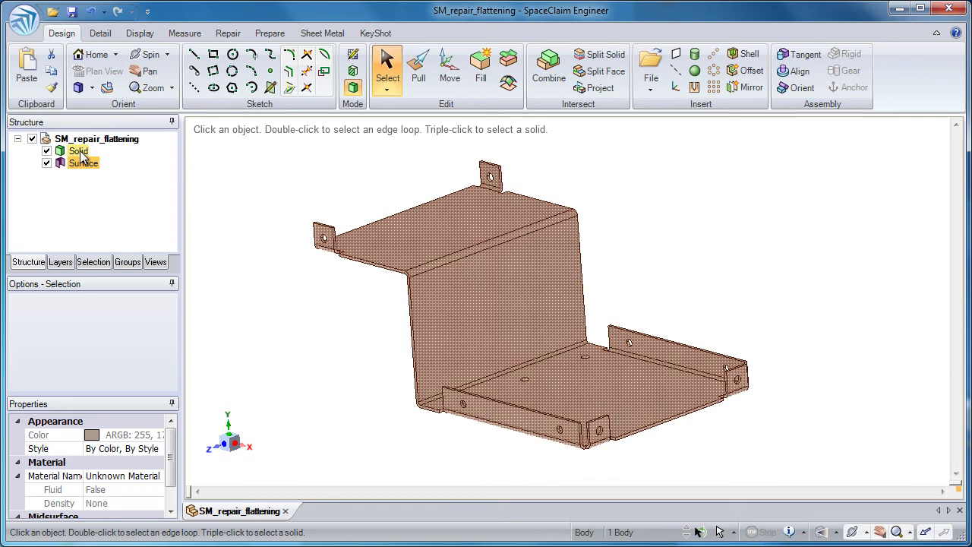
{"action": "right_click", "coordinate": [82, 157]}
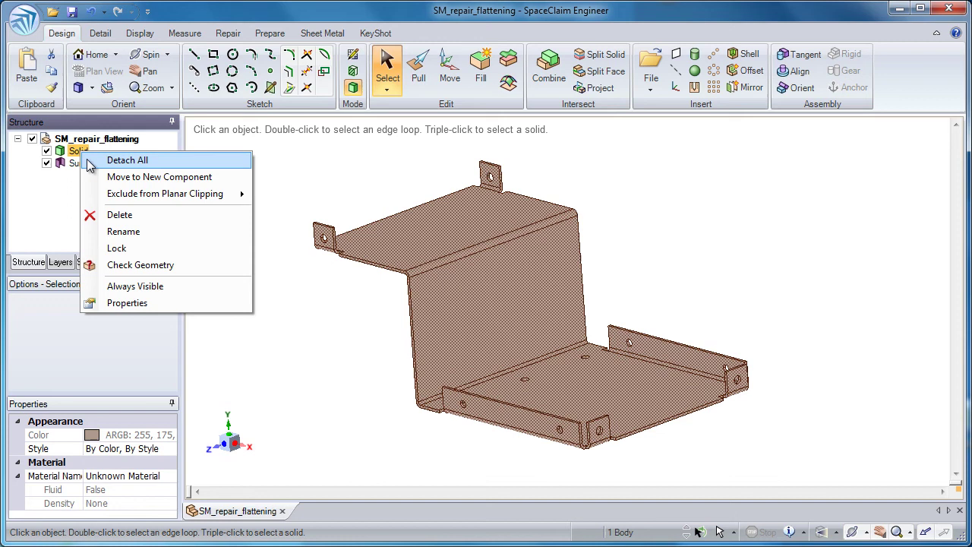
{"action": "left_click", "coordinate": [126, 214]}
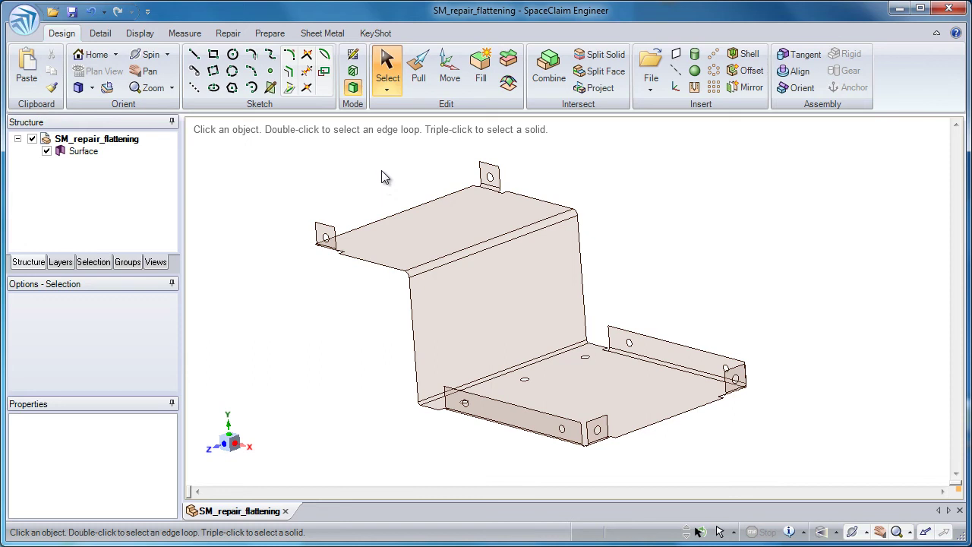
Thicken all 17 surface faces by 0.063 in into a uniform-thickness Solid
{"action": "left_click", "coordinate": [420, 70]}
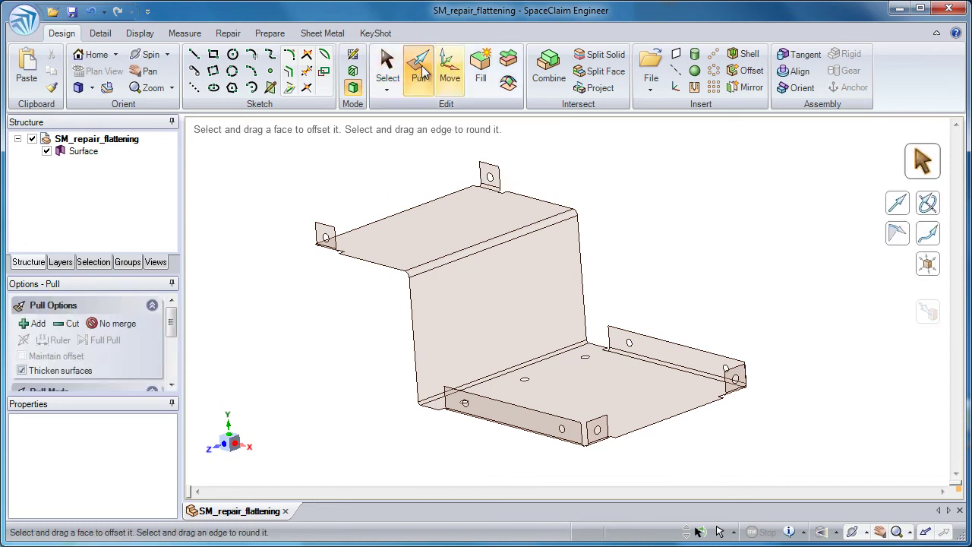
{"action": "left_click", "coordinate": [435, 235]}
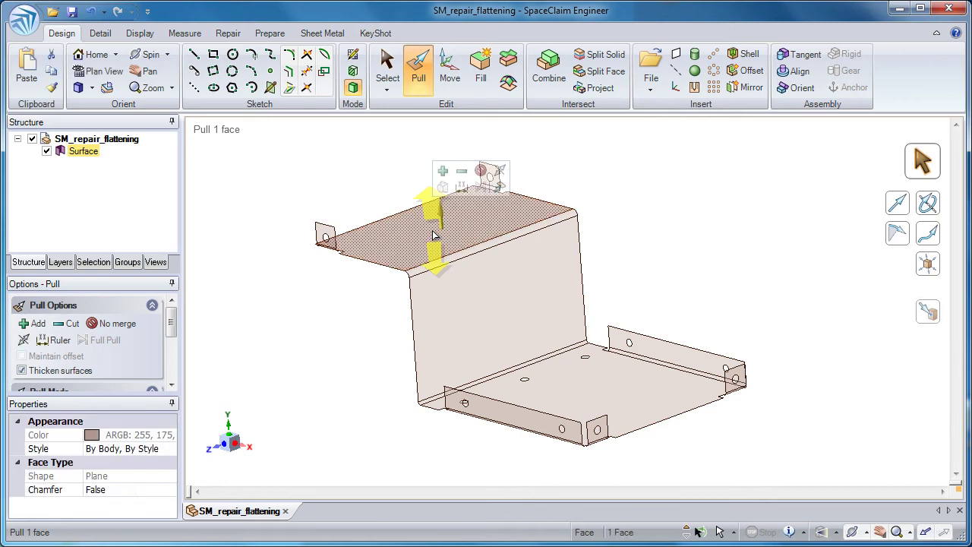
{"action": "key", "text": "ctrl+a"}
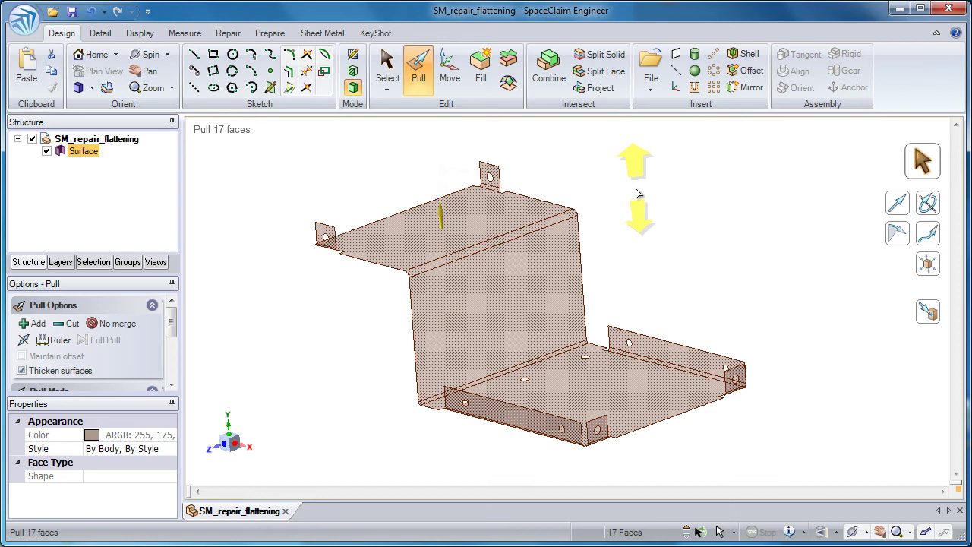
{"action": "left_click", "coordinate": [638, 193]}
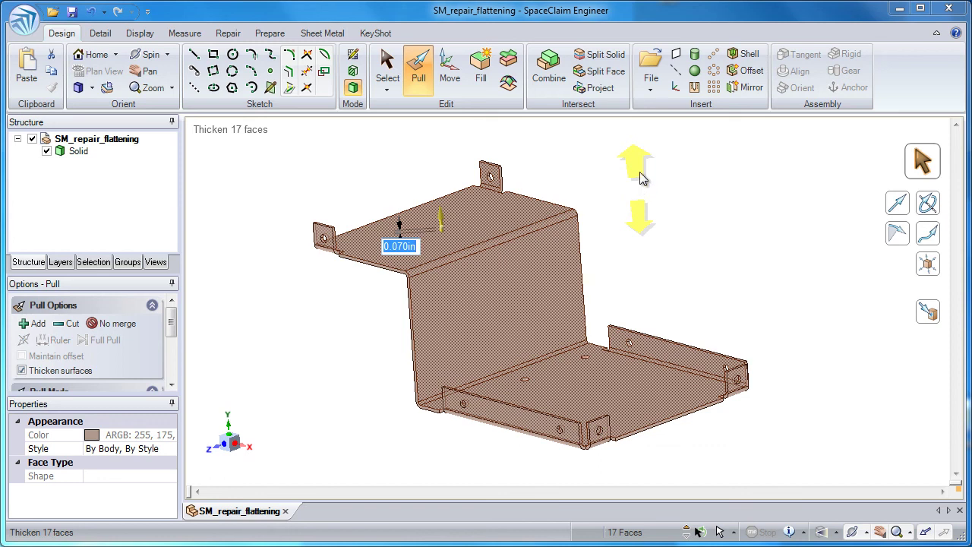
{"action": "type", "text": ".063"}
{"action": "key", "text": "Return"}
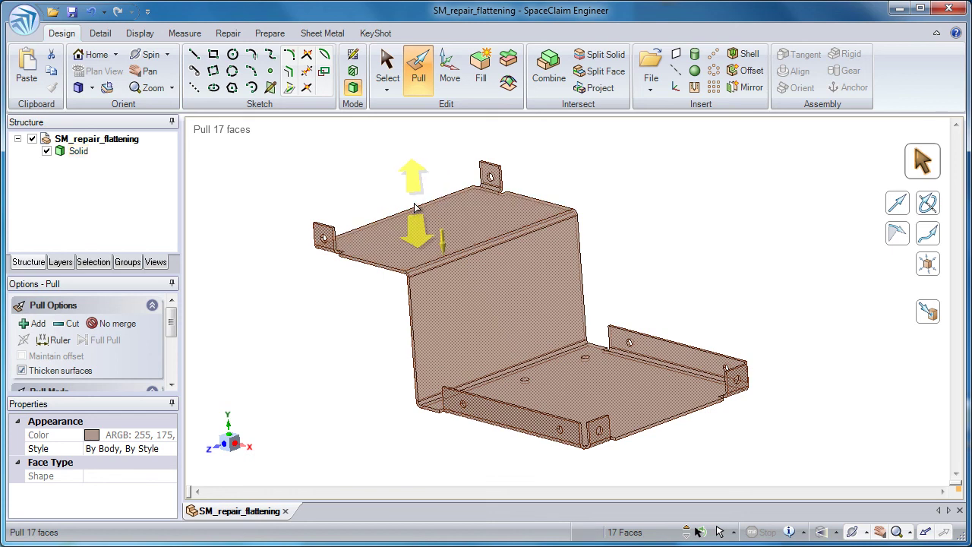
{"action": "left_click", "coordinate": [403, 190]}
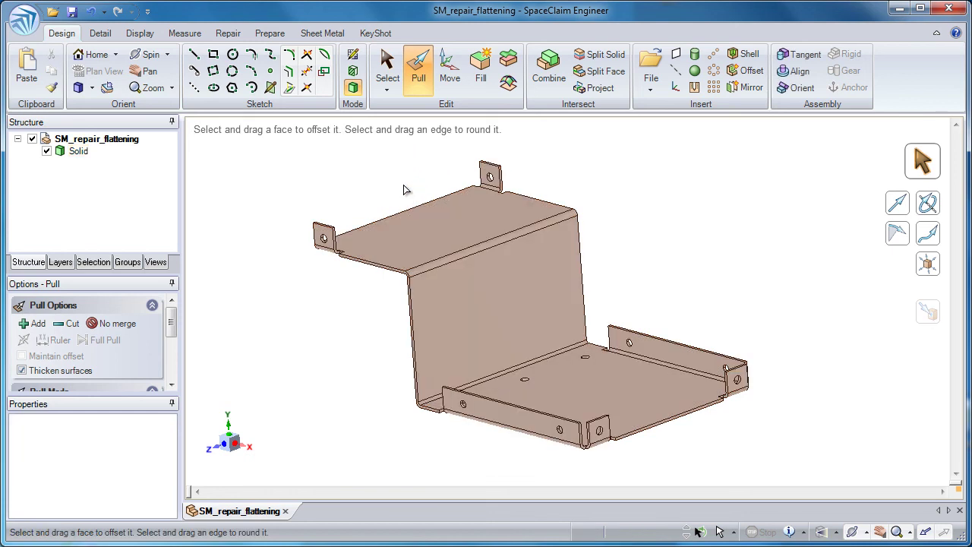
{"action": "left_click", "coordinate": [387, 72]}
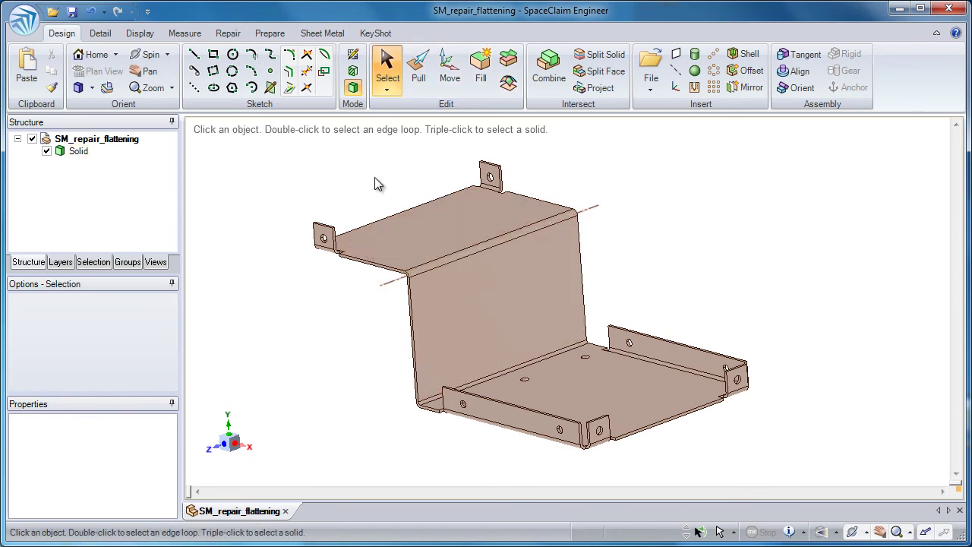
Convert the thickened bracket to sheet metal using its top face as reference
{"action": "left_click", "coordinate": [322, 34]}
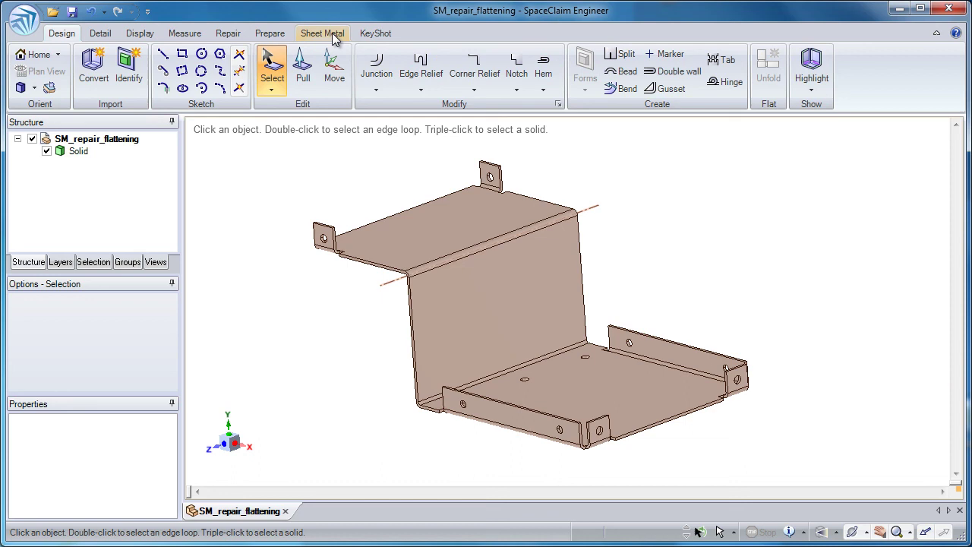
{"action": "left_click", "coordinate": [93, 67]}
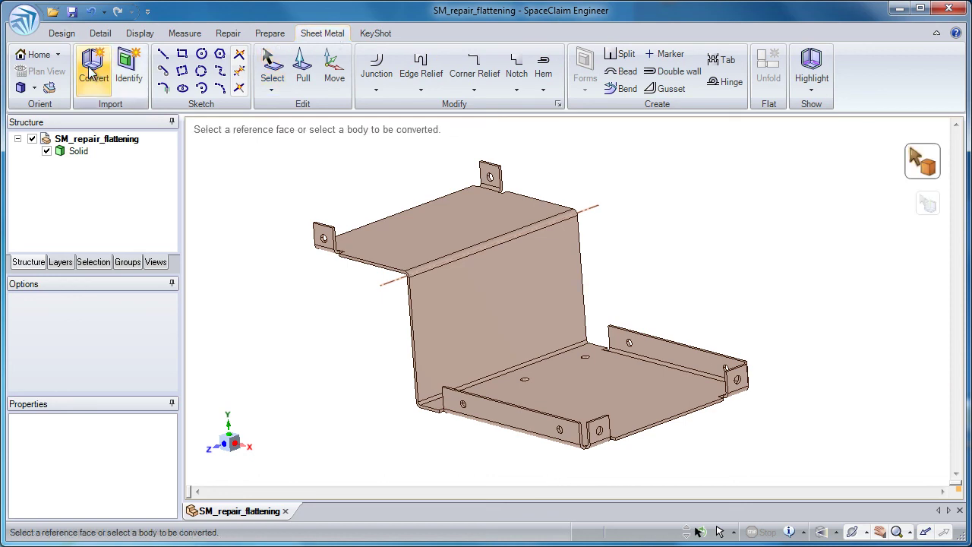
{"action": "left_click", "coordinate": [484, 209]}
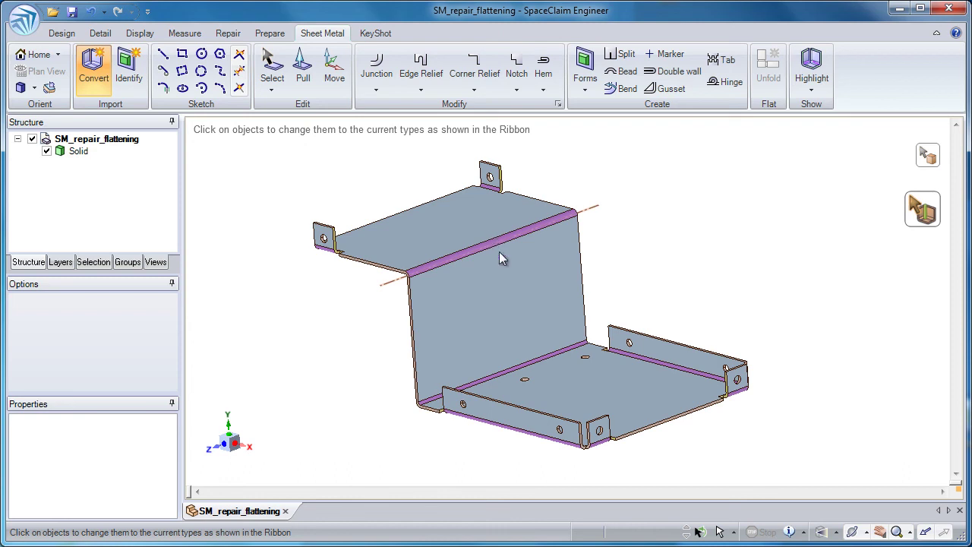
{"action": "middle_click_drag", "start_coordinate": [554, 219], "coordinate": [566, 222]}
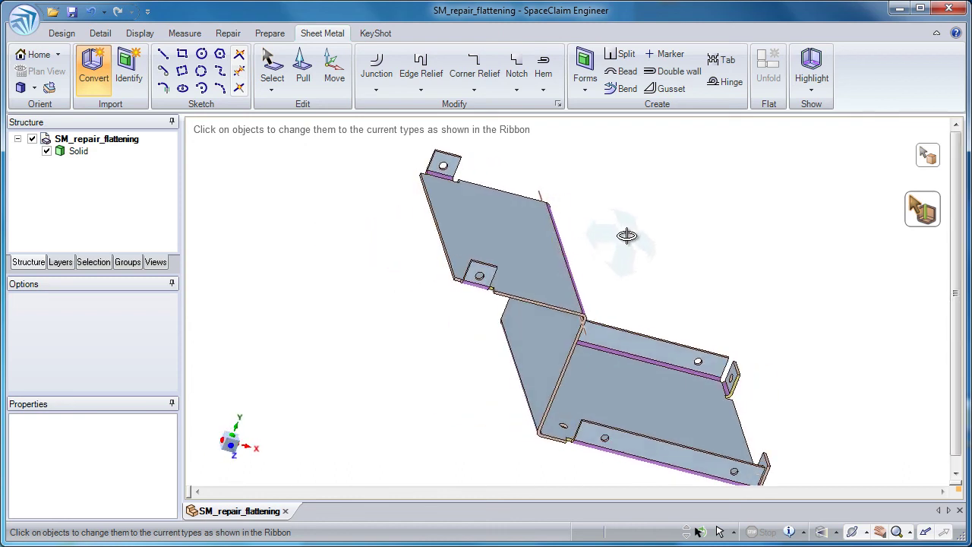
{"action": "middle_click_drag", "start_coordinate": [627, 236], "coordinate": [552, 220]}
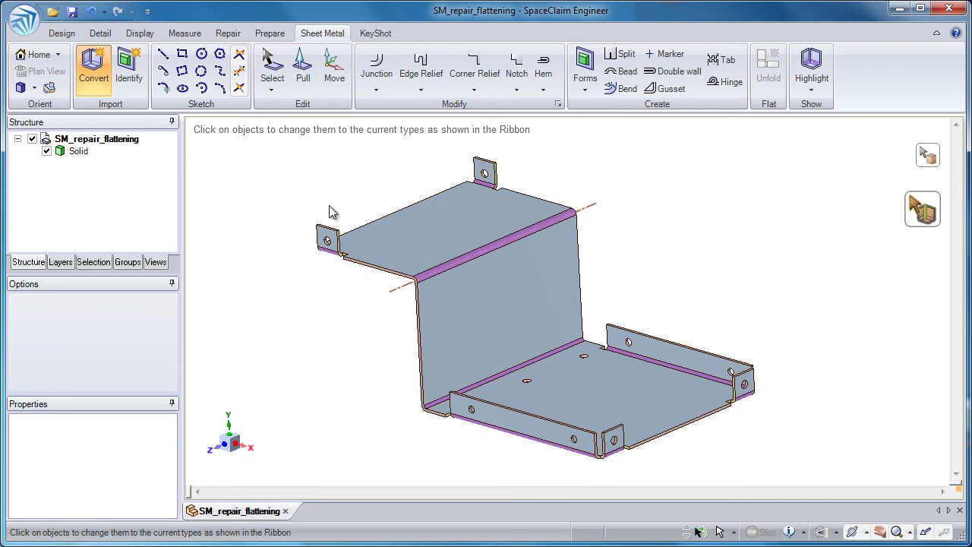
Unfold the bracket from its vertical face into an 11.603 by 5.980 in flat pattern
{"action": "left_click", "coordinate": [272, 67]}
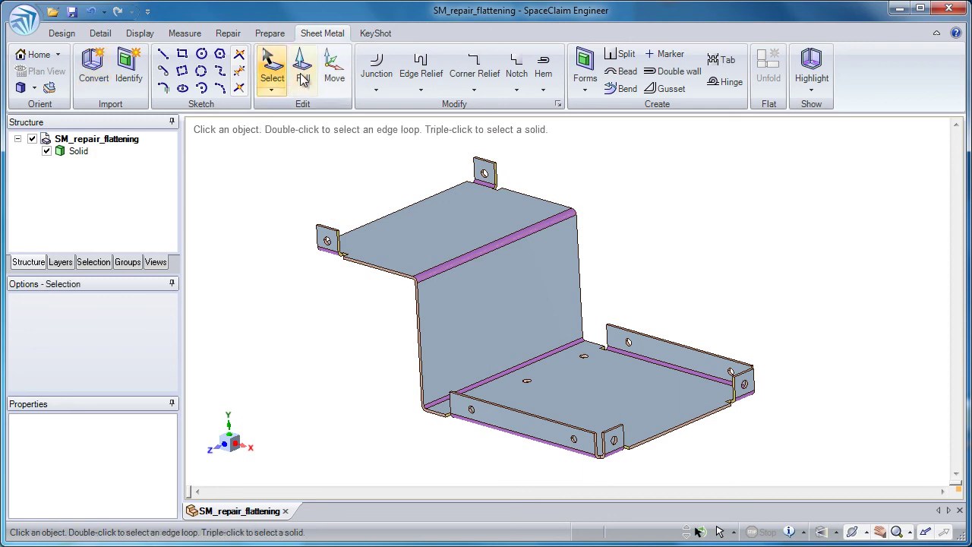
{"action": "left_click", "coordinate": [474, 269]}
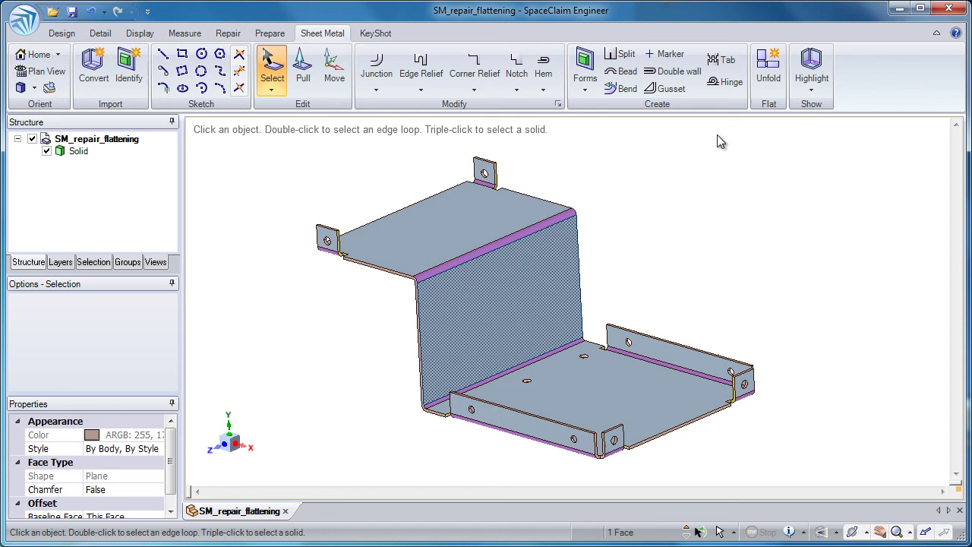
{"action": "left_click", "coordinate": [766, 87]}
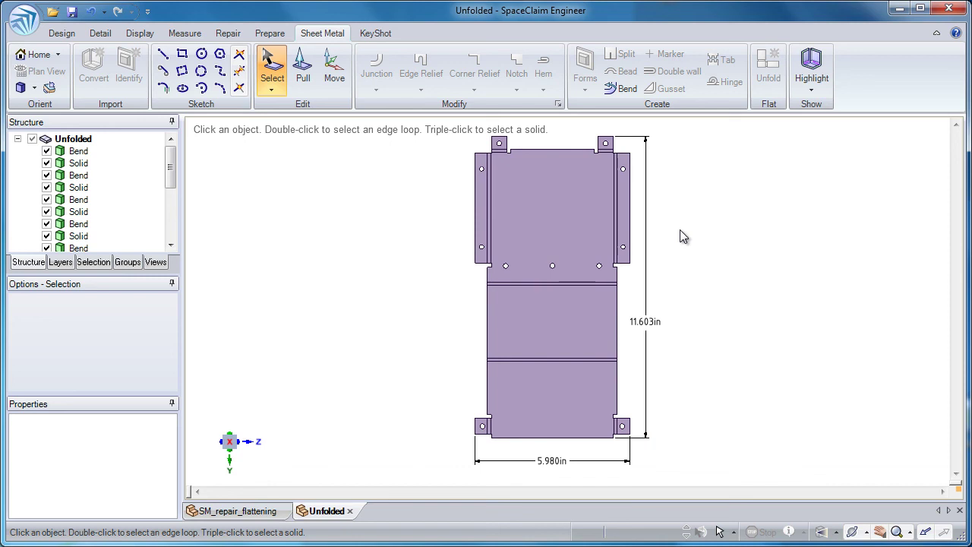
{"action": "left_click", "coordinate": [350, 511]}
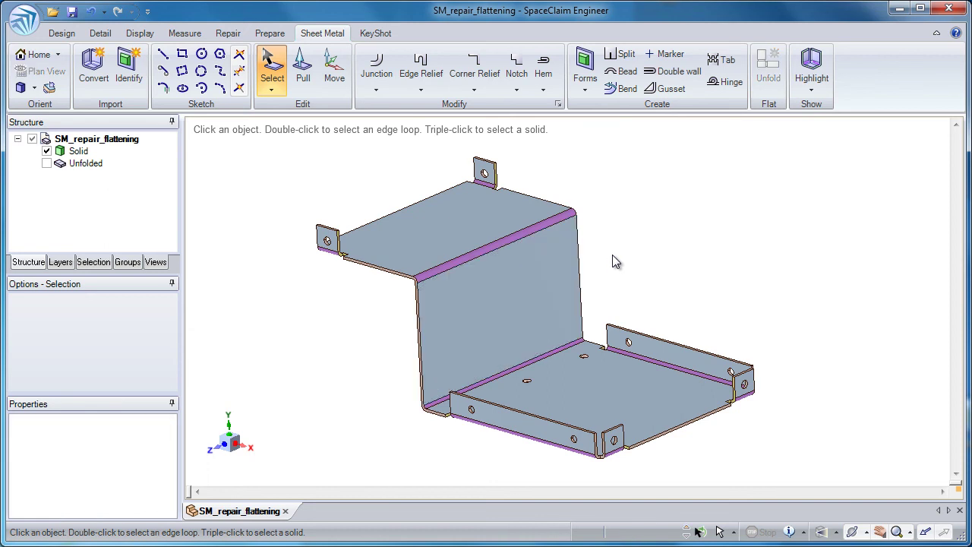